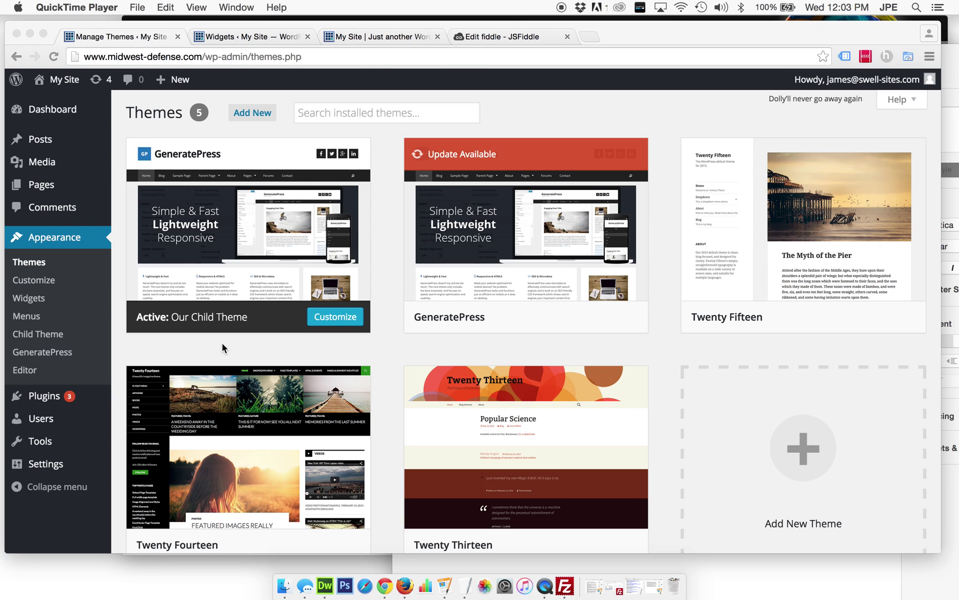
Step: Check the homepage header, then return to the Widgets page with only a Search widget in Right Sidebar
left_click(240, 38)
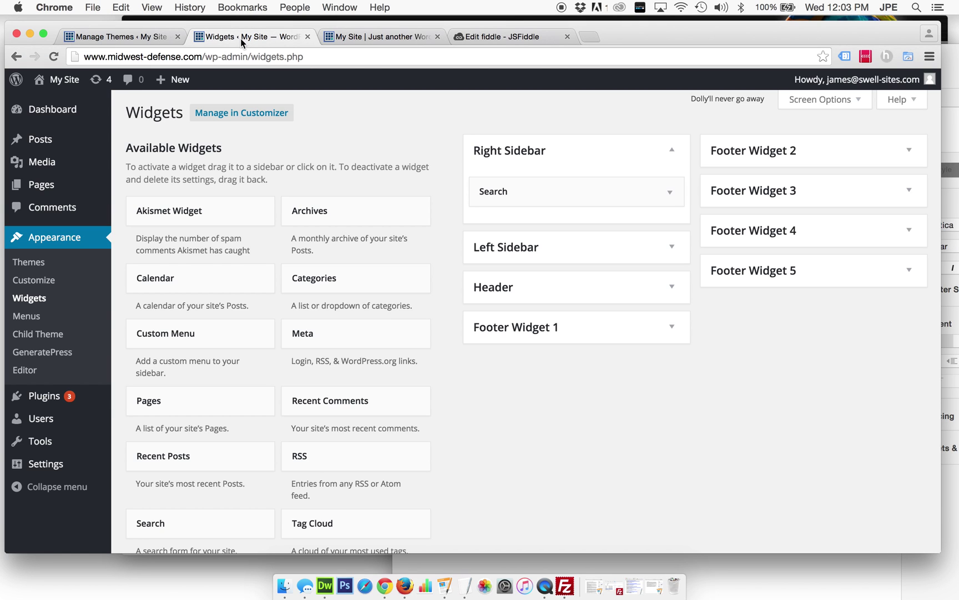
left_click(387, 36)
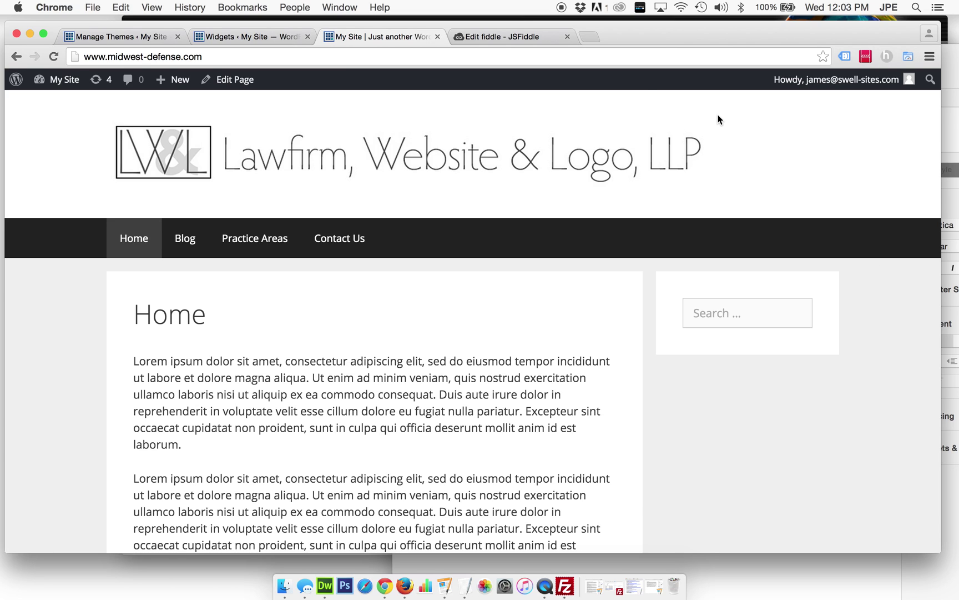
left_click(255, 36)
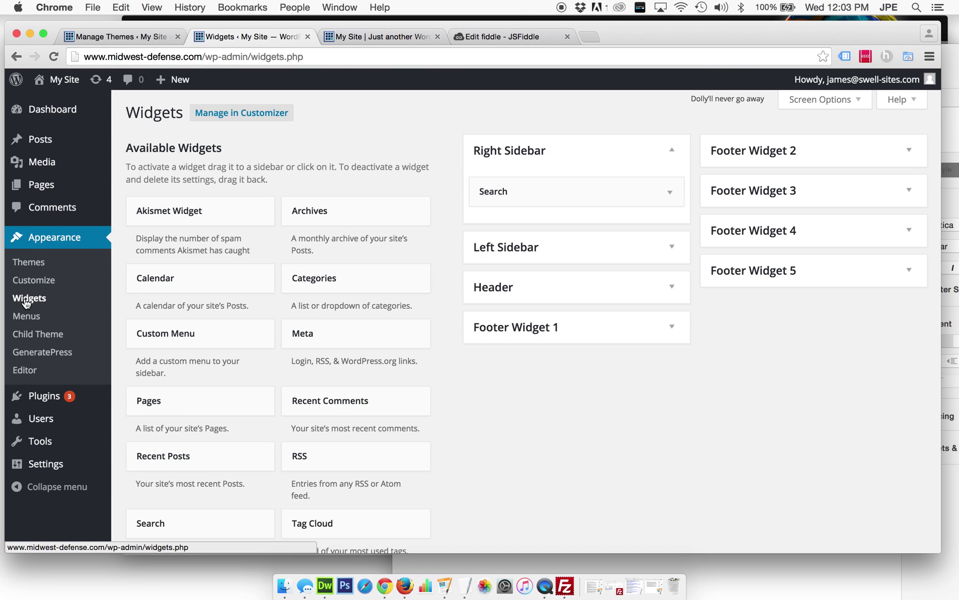
Step: Add a Text widget containing 651.200.000 to the Header area and save it
left_click(671, 287)
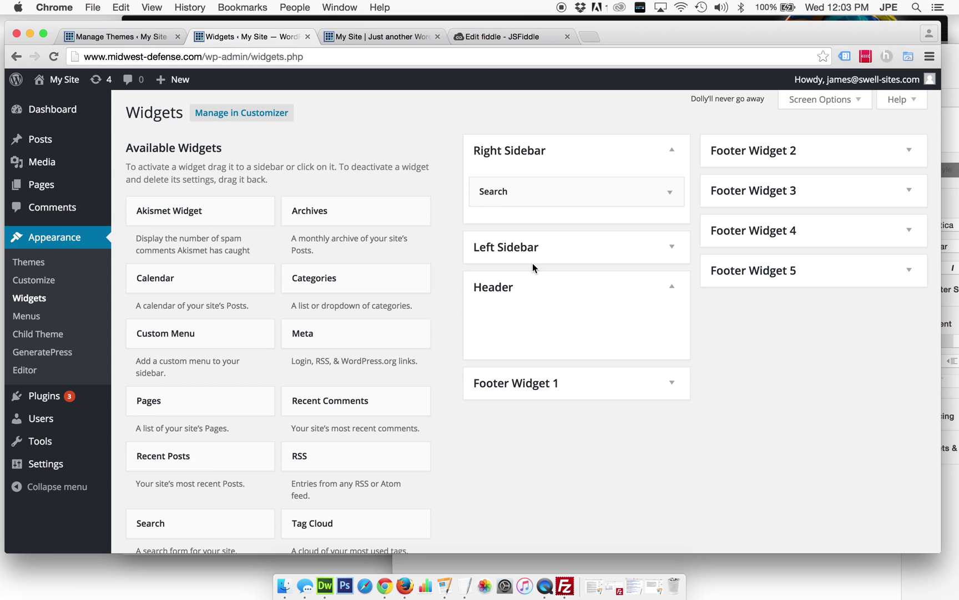
scroll(428, 389, "down", 5)
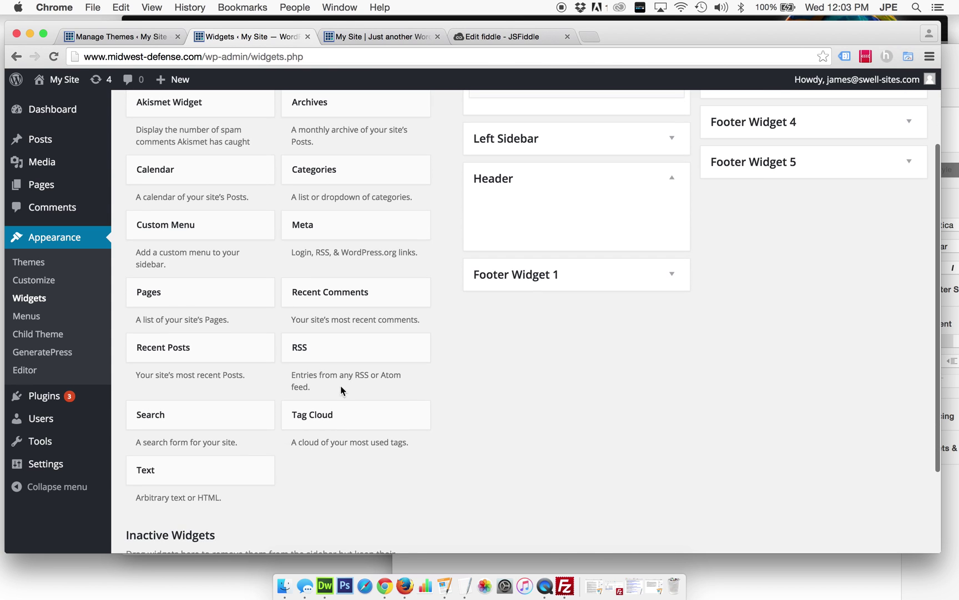
left_click_drag(145, 469, 522, 211)
left_click(512, 358)
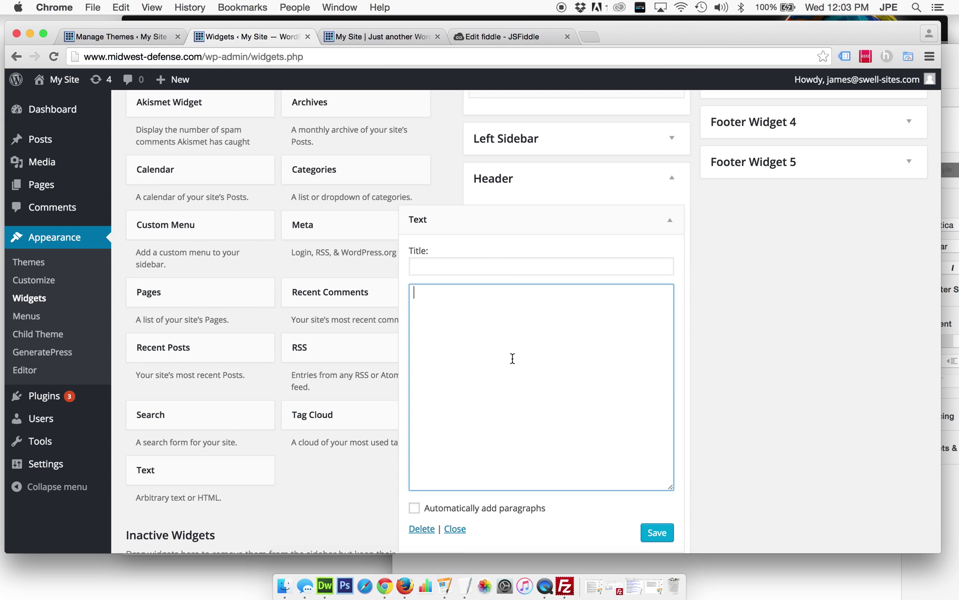
type("651.200.0000")
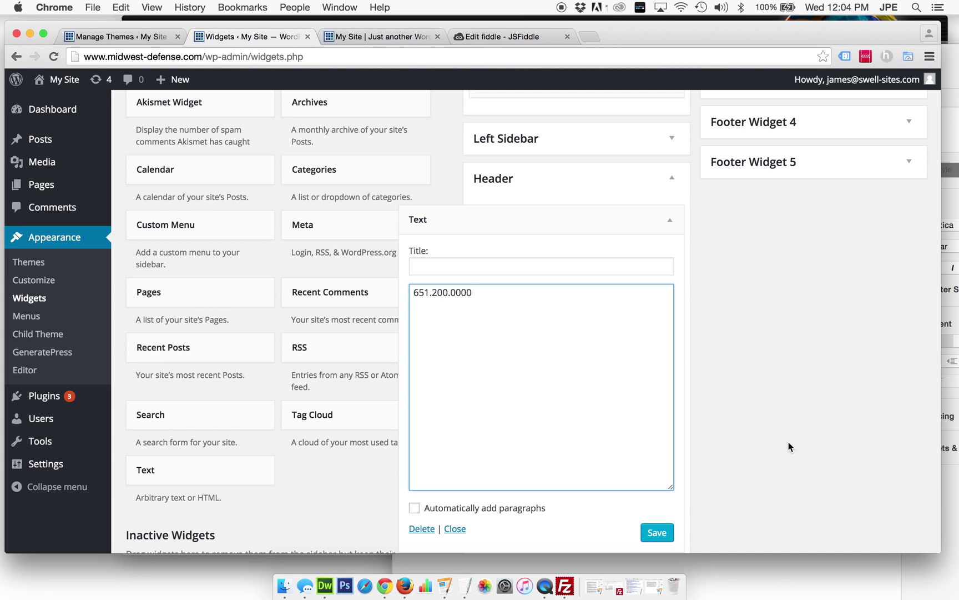
left_click(668, 532)
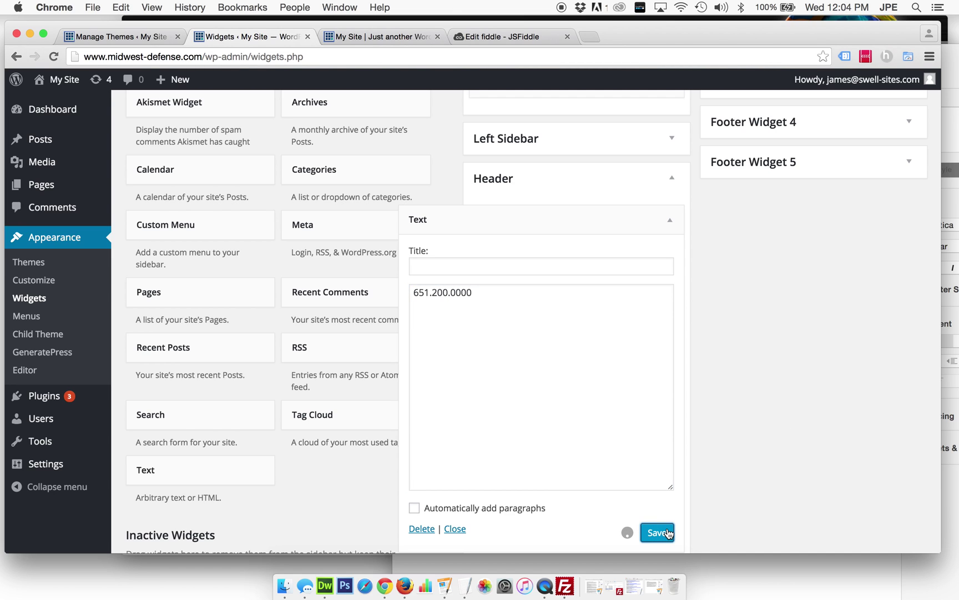
Step: Reload the homepage to check the new 651.200.000 header number
left_click(375, 37)
left_click(60, 58)
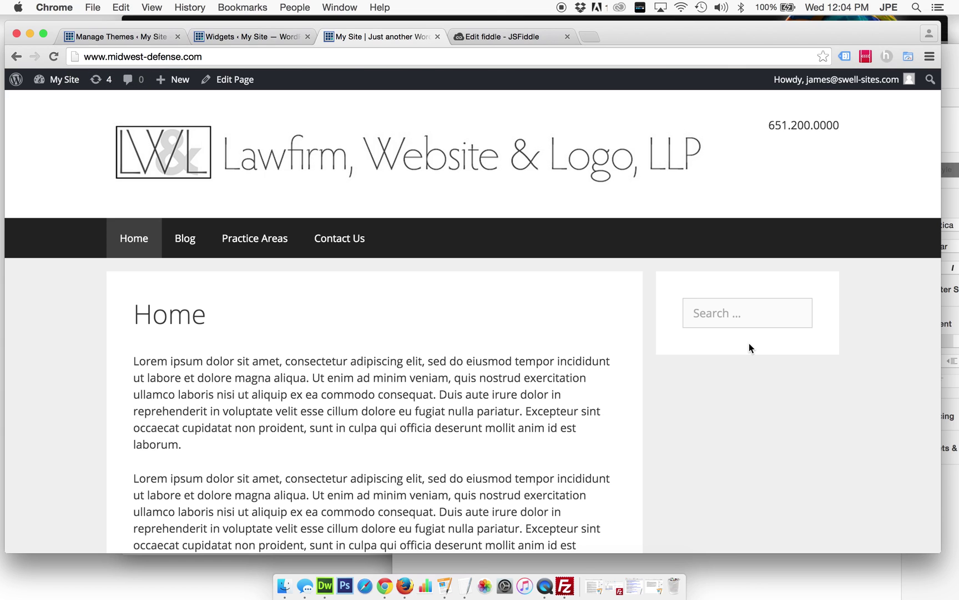
left_click(485, 42)
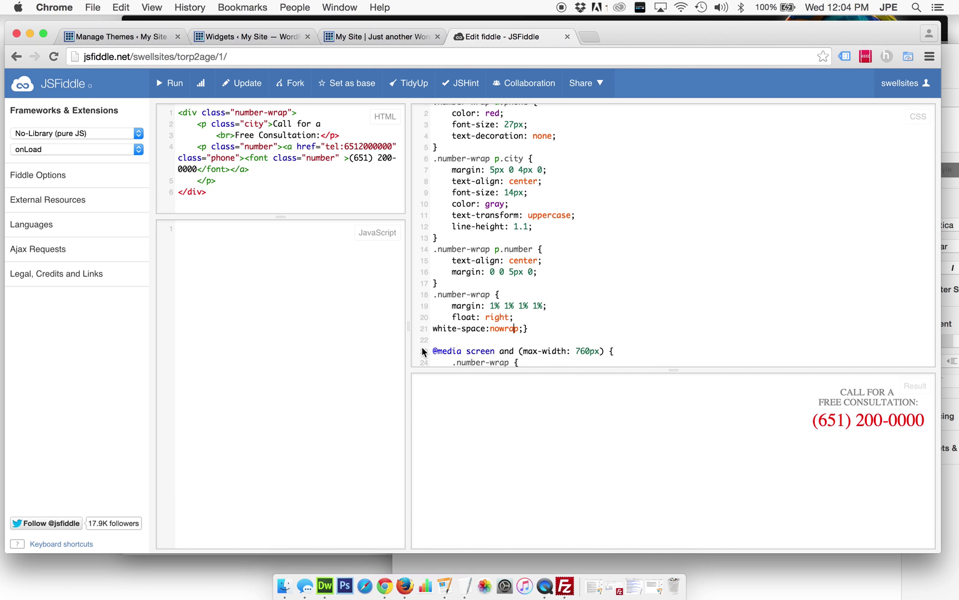
Step: Review the embedded fiddle's JavaScript, HTML, CSS and result, then select all the number-wrap HTML
left_click_drag(407, 325, 463, 329)
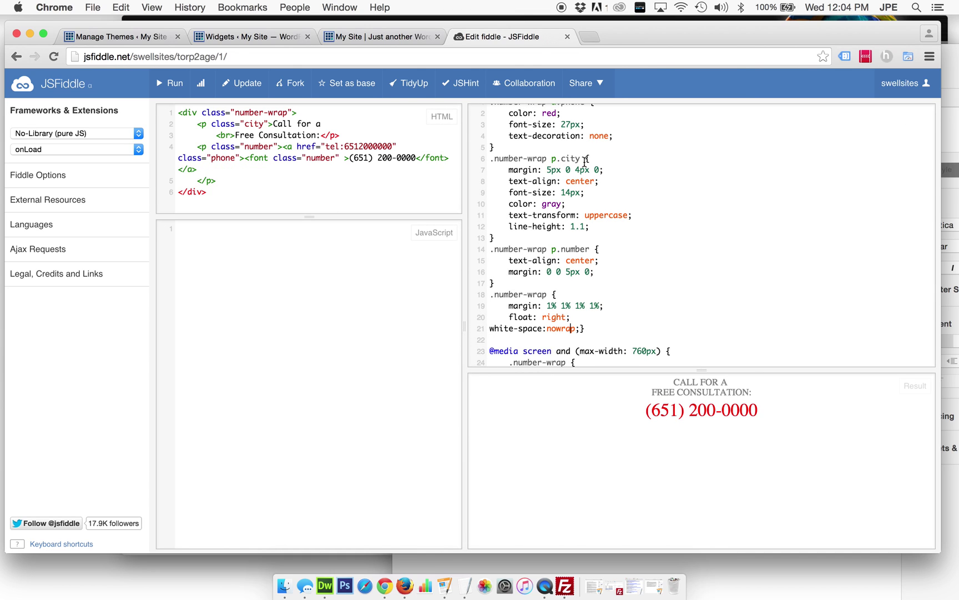
left_click(405, 577)
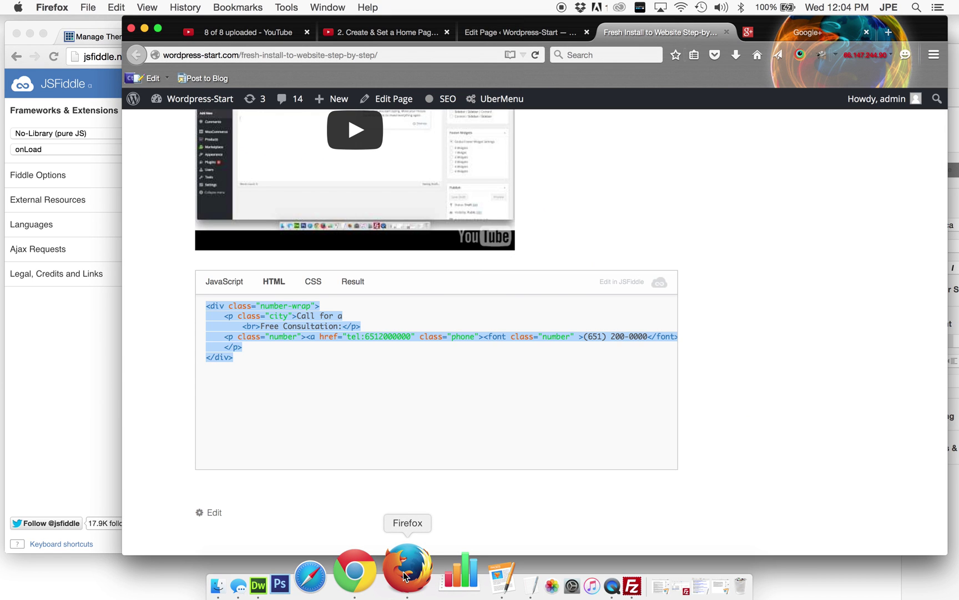
left_click(231, 281)
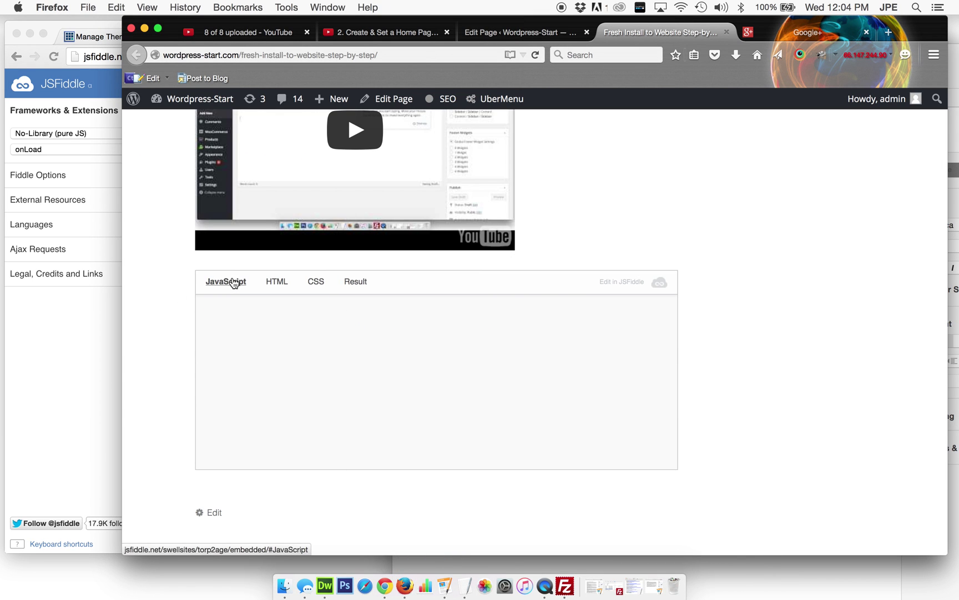
left_click(280, 282)
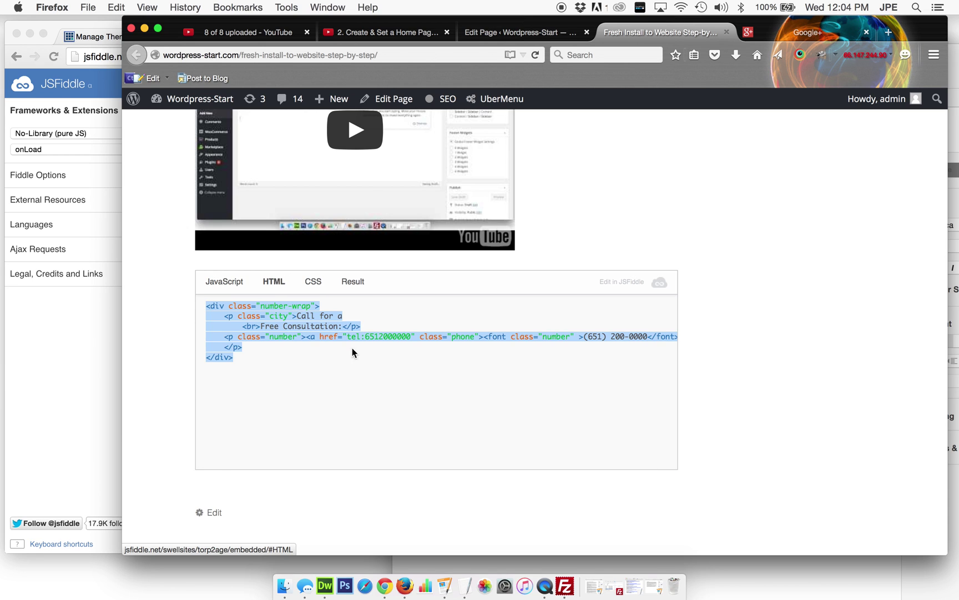
left_click(312, 281)
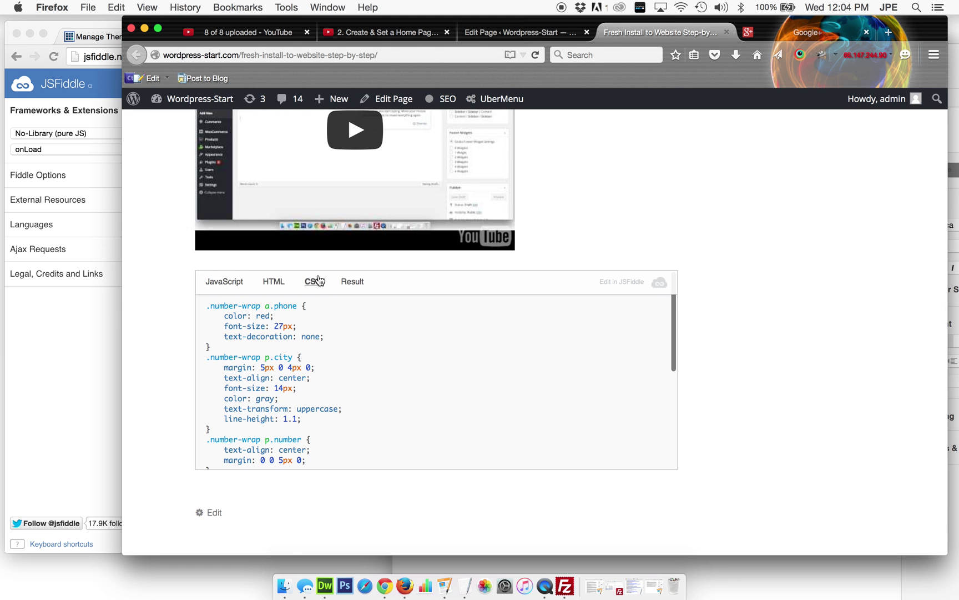
left_click(349, 281)
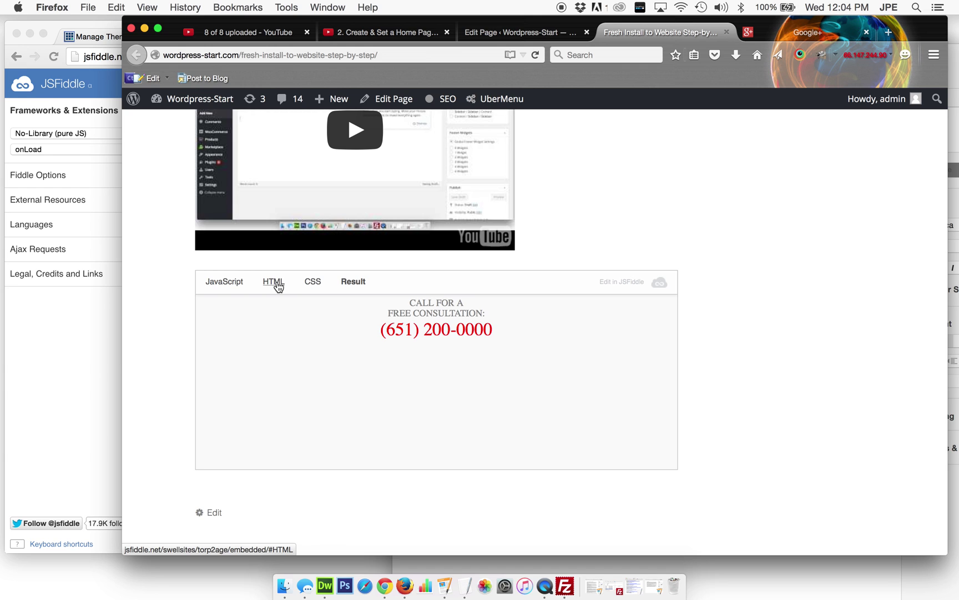
left_click(66, 370)
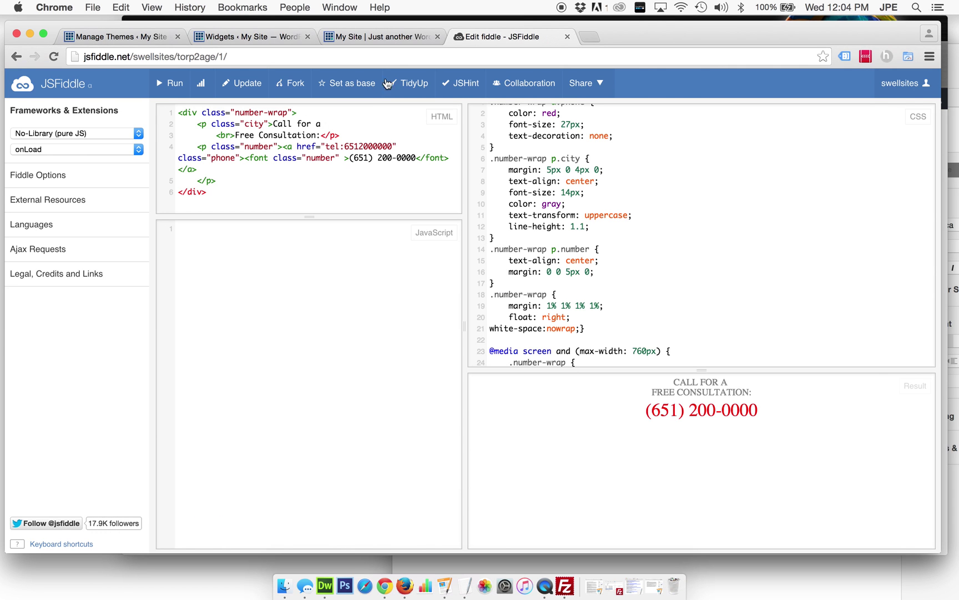
left_click_drag(222, 194, 166, 100)
key("super+c")
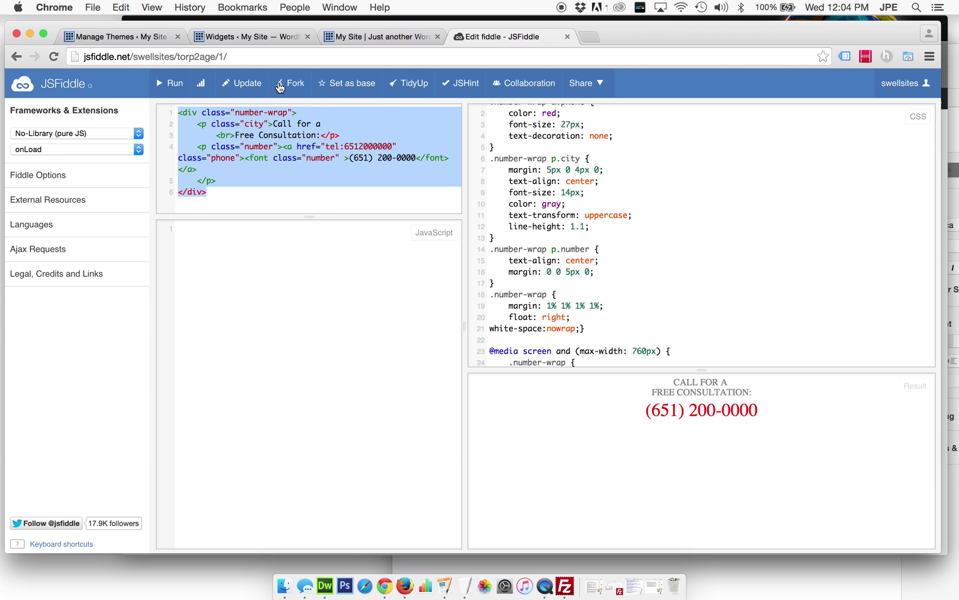
Step: Replace the Header widget's phone number with the pasted number-wrap HTML and save it
left_click(244, 37)
triple_click(490, 291)
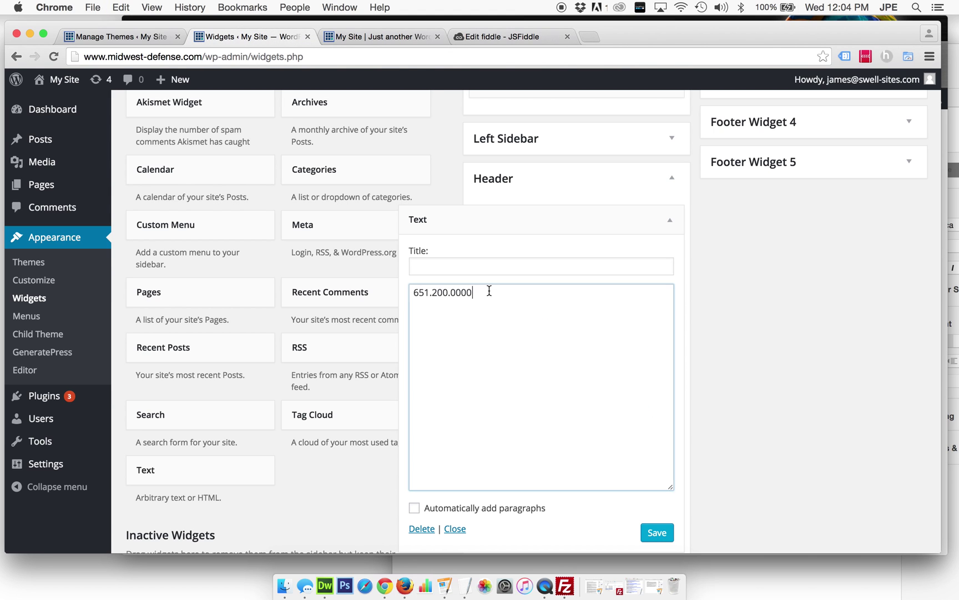
key("super+v")
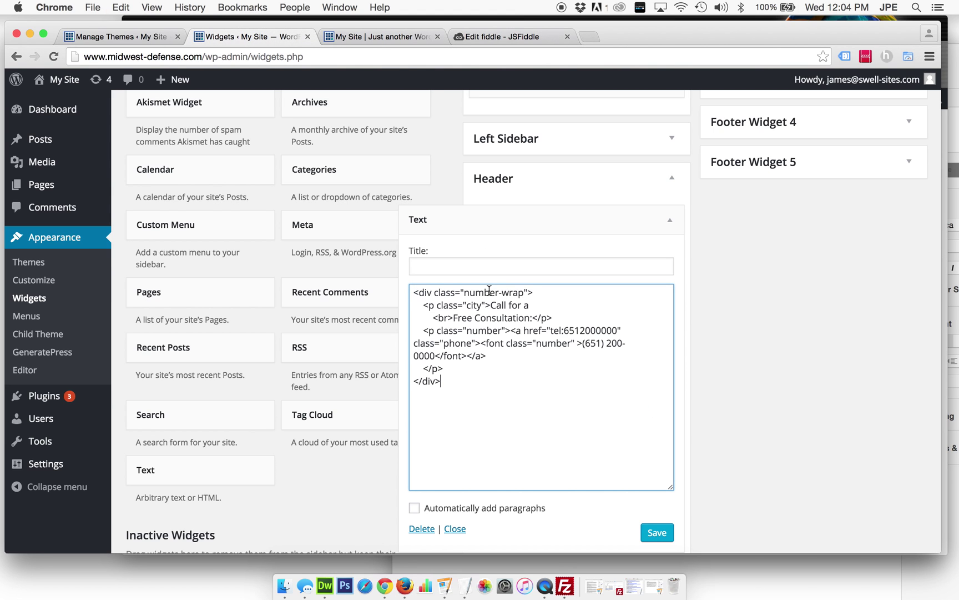
double_click(587, 331)
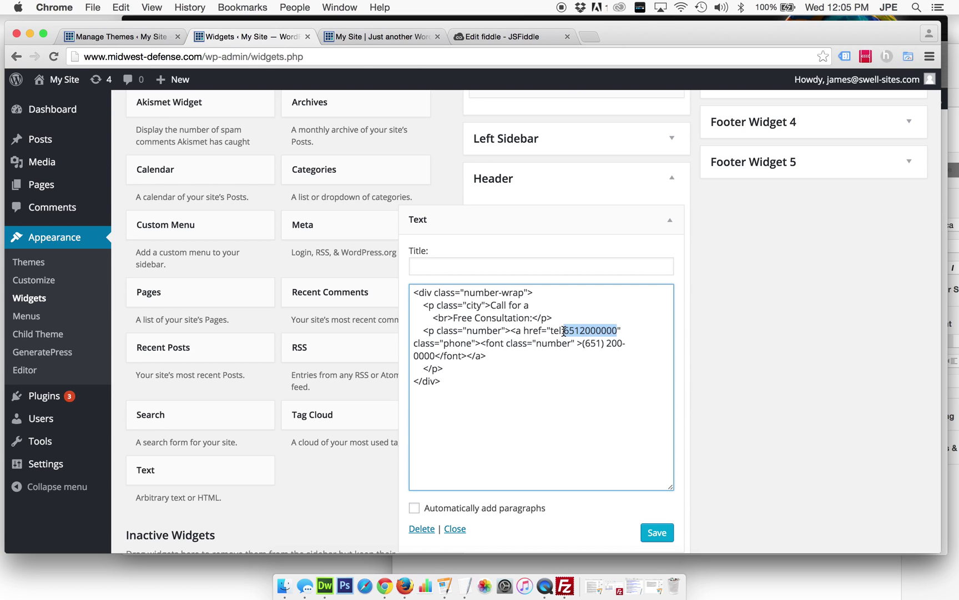
double_click(592, 342)
double_click(588, 329)
double_click(595, 344)
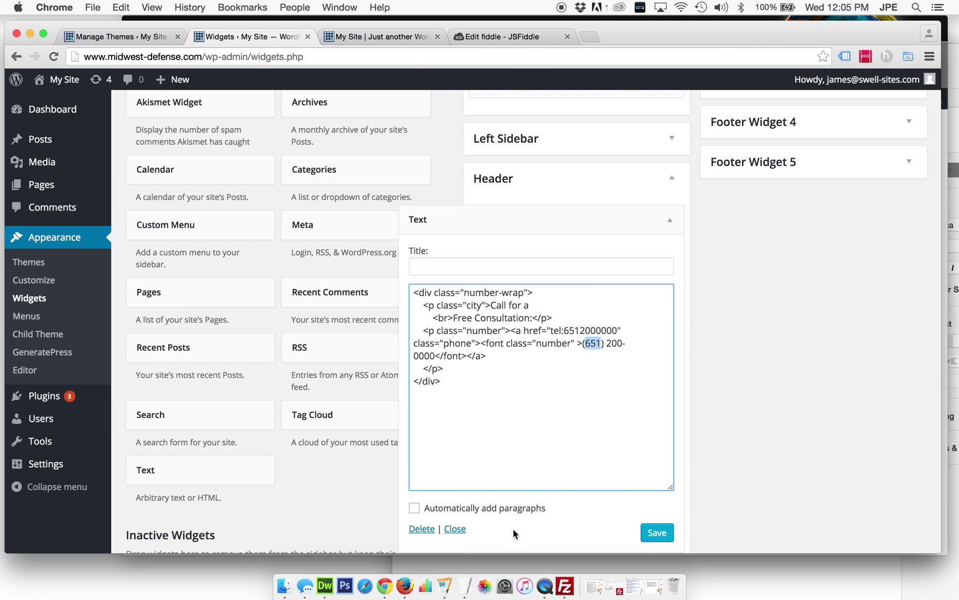
left_click(651, 535)
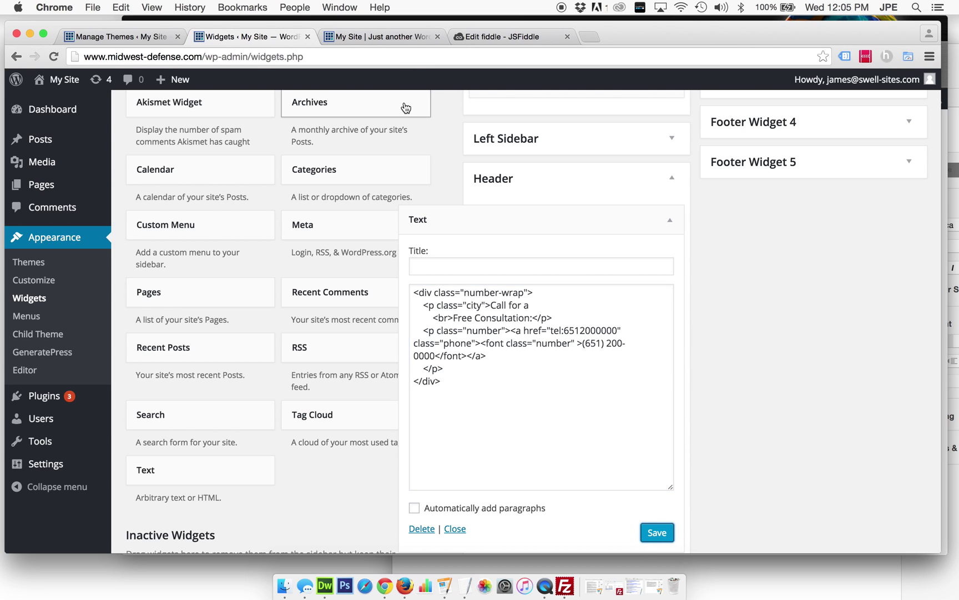
Step: Reload the home page to see the unstyled consultation text in the header
left_click(363, 30)
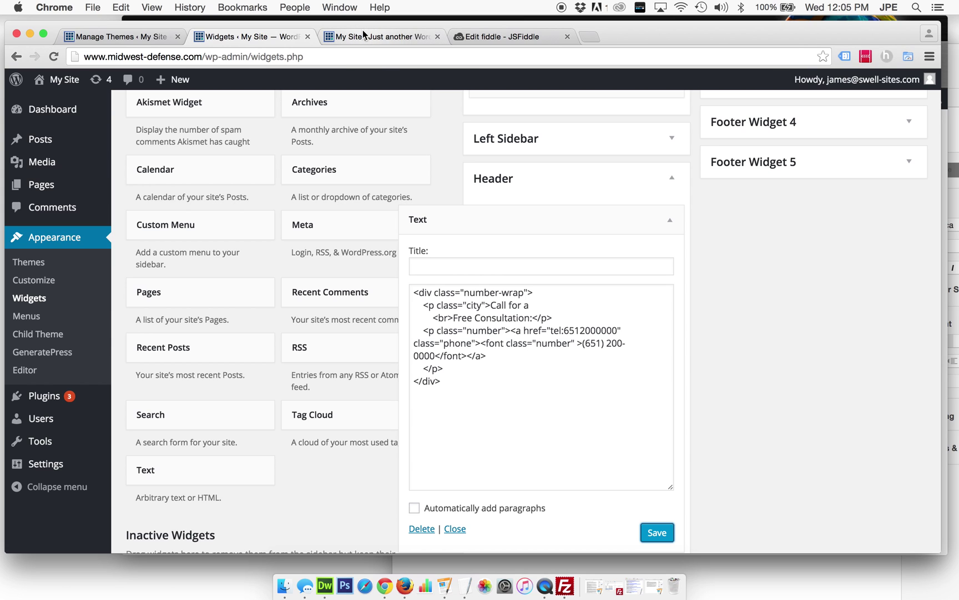
left_click(56, 53)
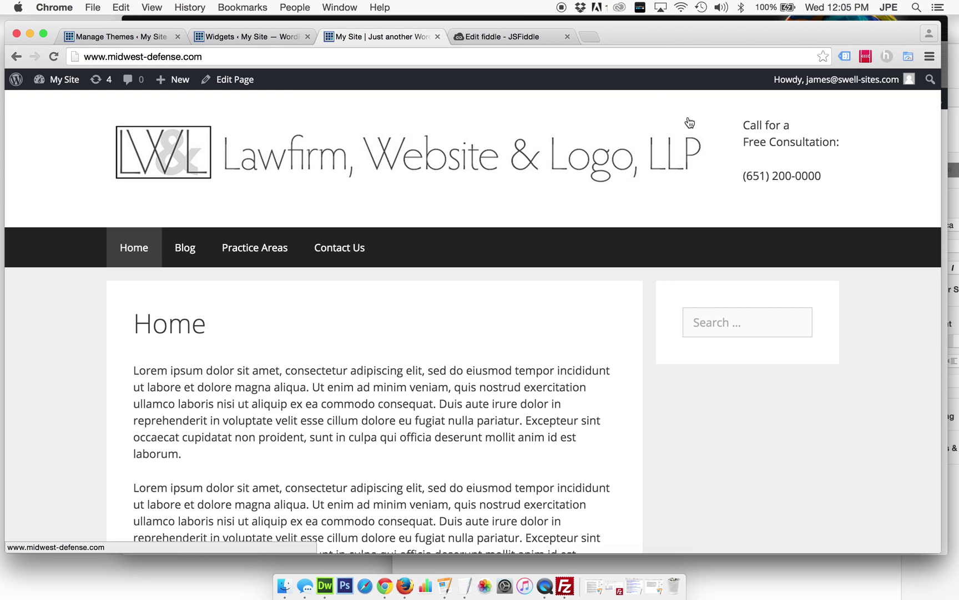
left_click(490, 35)
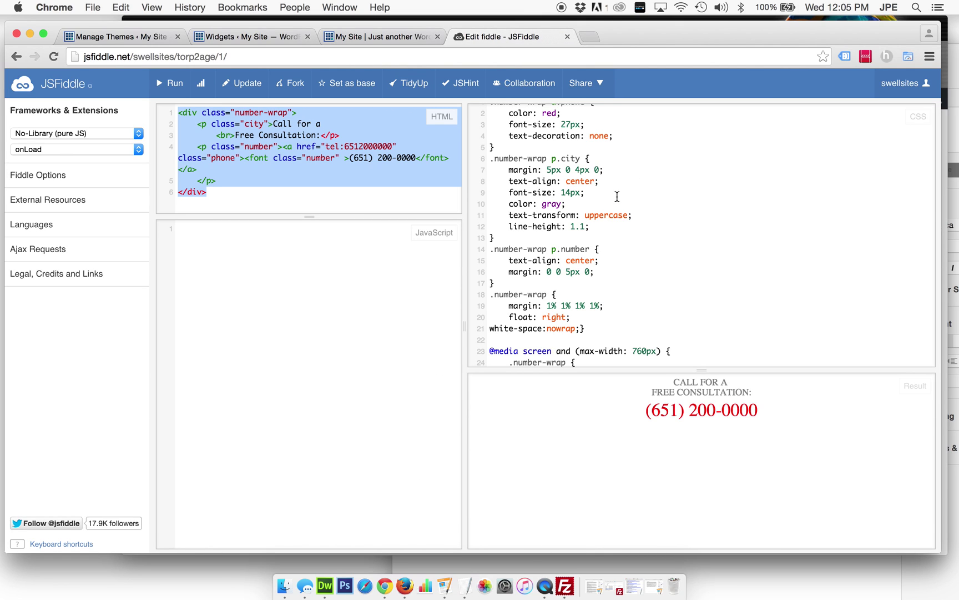
Step: Select all the number-wrap CSS in the JSFiddle CSS pane
triple_click(682, 191)
left_click(682, 191)
key("super+a")
scroll(661, 167, "up", 5)
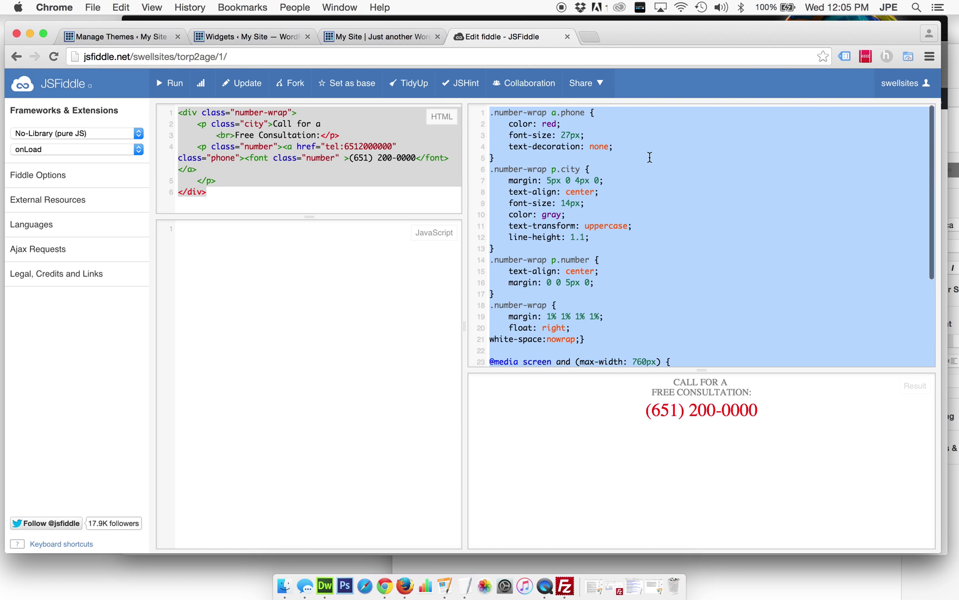
left_click(360, 347)
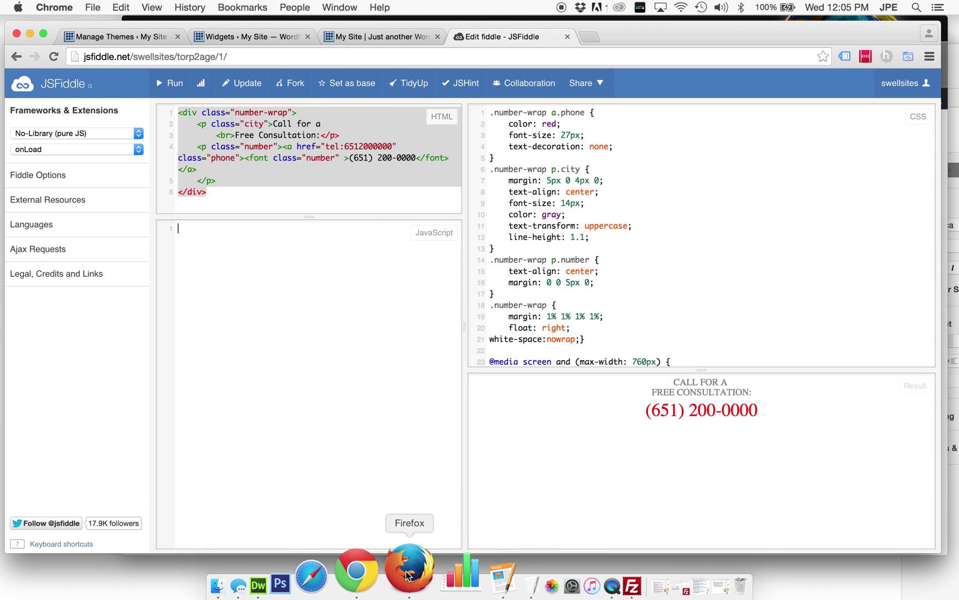
Step: Check the embedded fiddle's CSS on the tutorial page
left_click(406, 576)
left_click(308, 281)
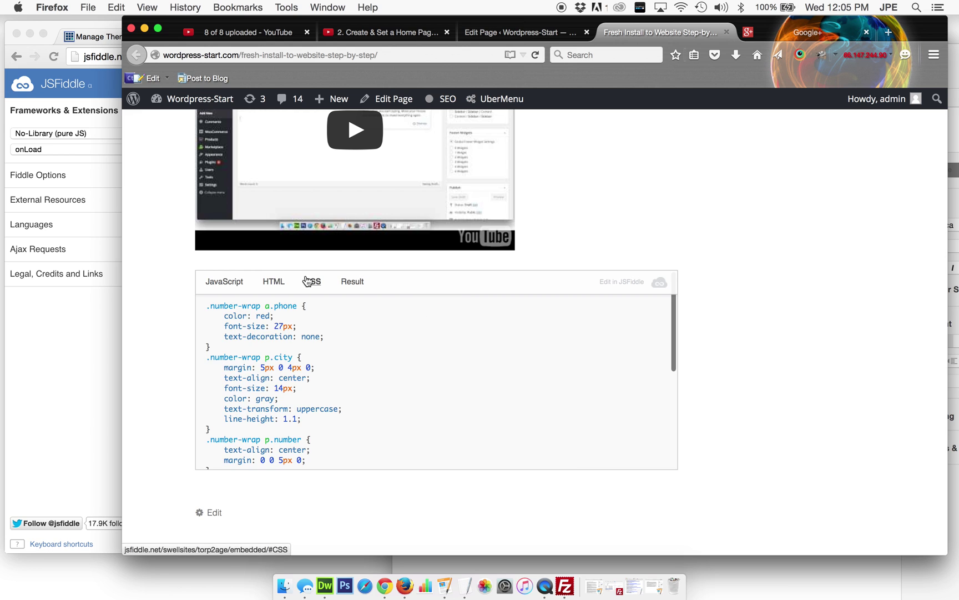
scroll(313, 347, "down", 5)
scroll(313, 346, "up", 5)
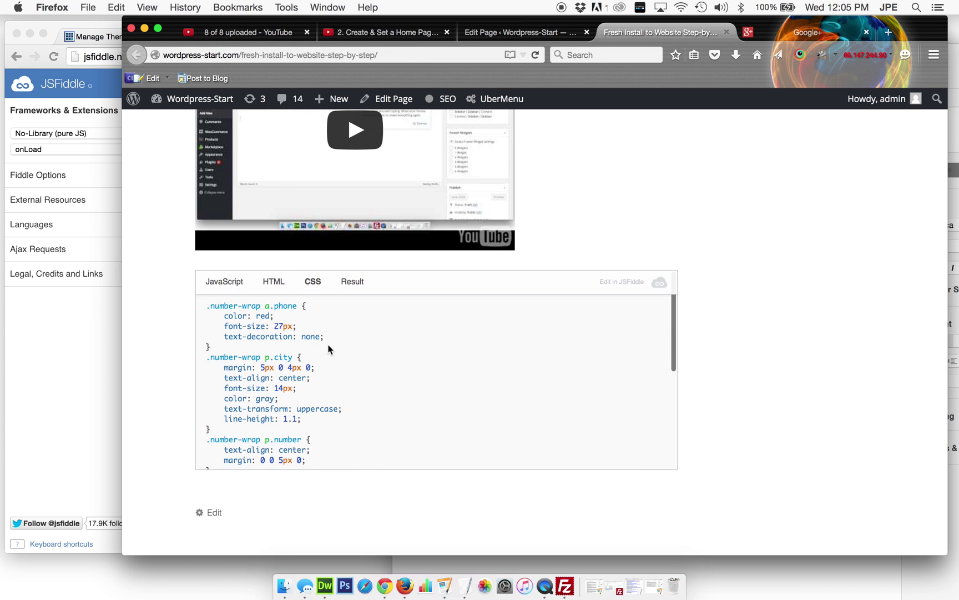
key("super+a")
left_click(382, 358)
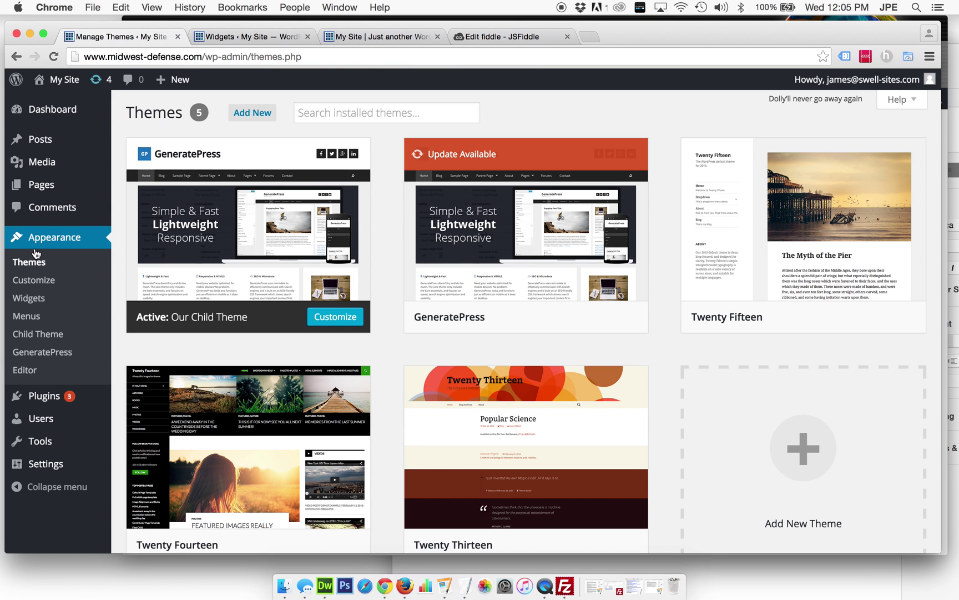
Step: Open the theme file editor and load the GeneratePress parent stylesheet
left_click(28, 371)
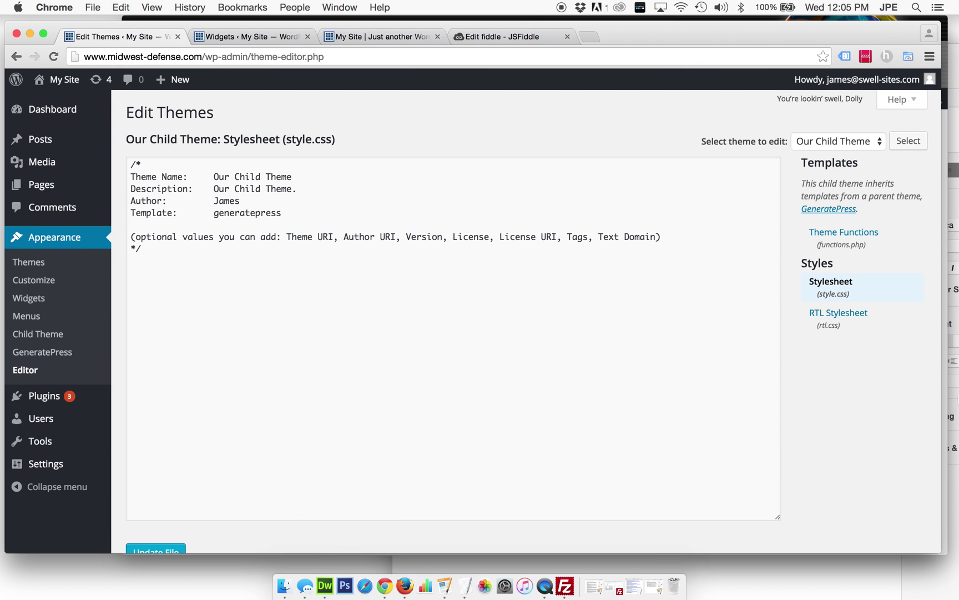
left_click(870, 142)
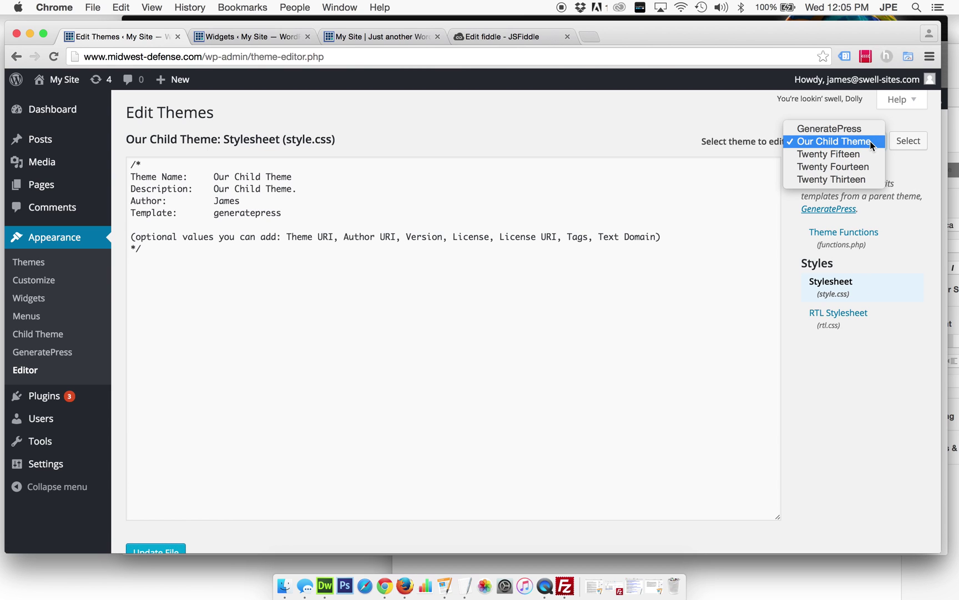
left_click(870, 141)
left_click(870, 141)
left_click(867, 132)
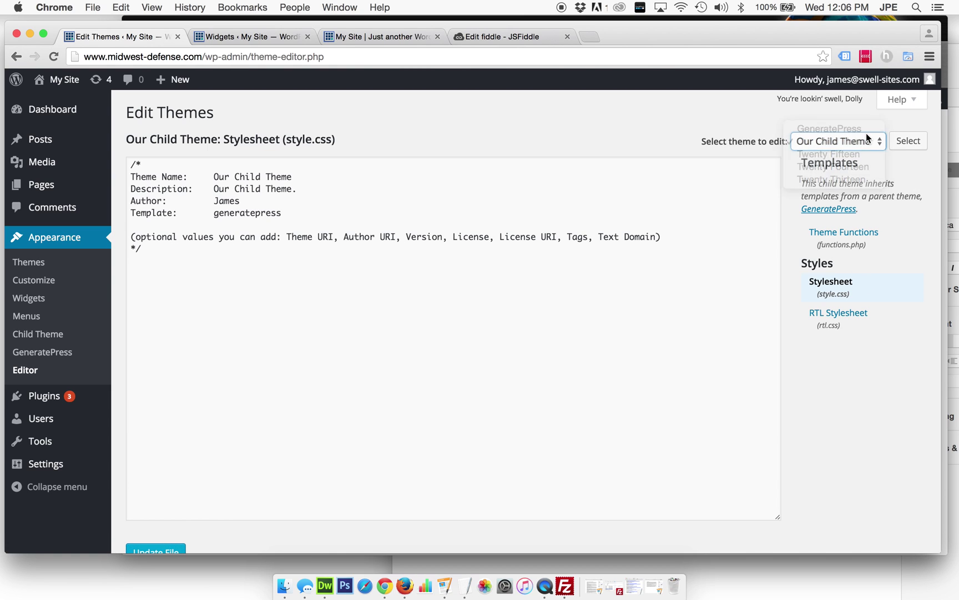
left_click(902, 143)
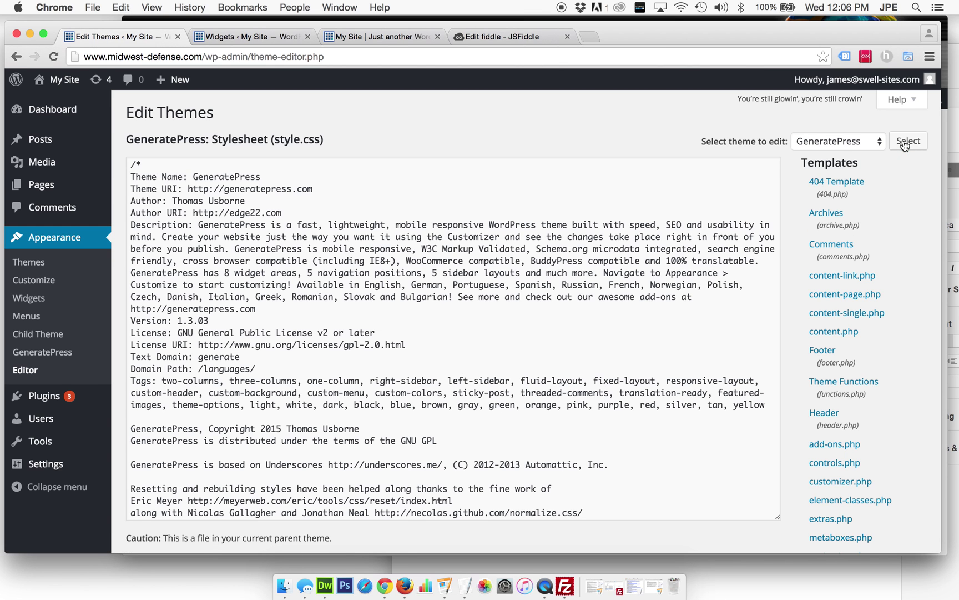
Step: Scroll through the GeneratePress stylesheet, then switch back to Our Child Theme's style.css
scroll(295, 199, "down", 15)
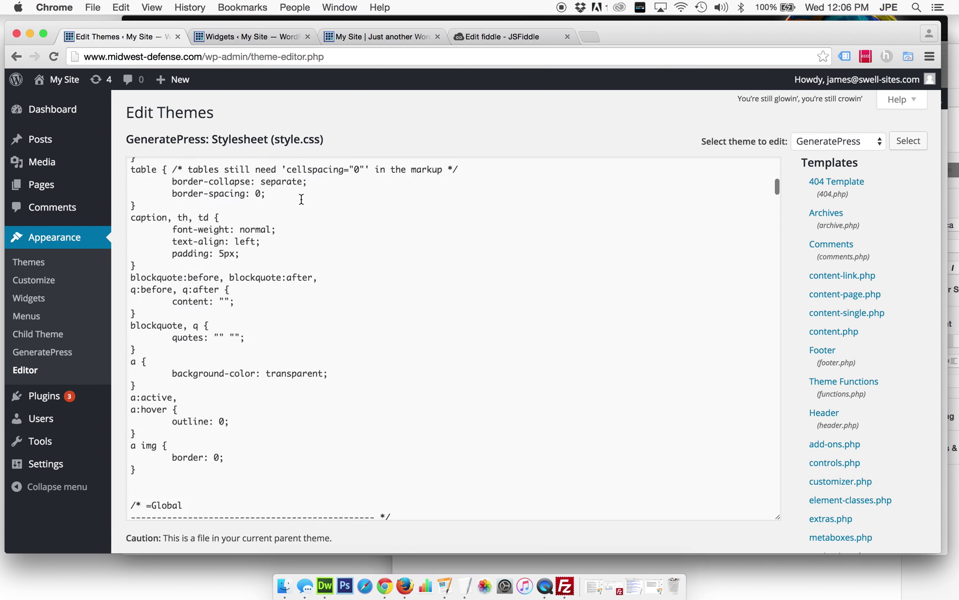
scroll(876, 315, "down", 5)
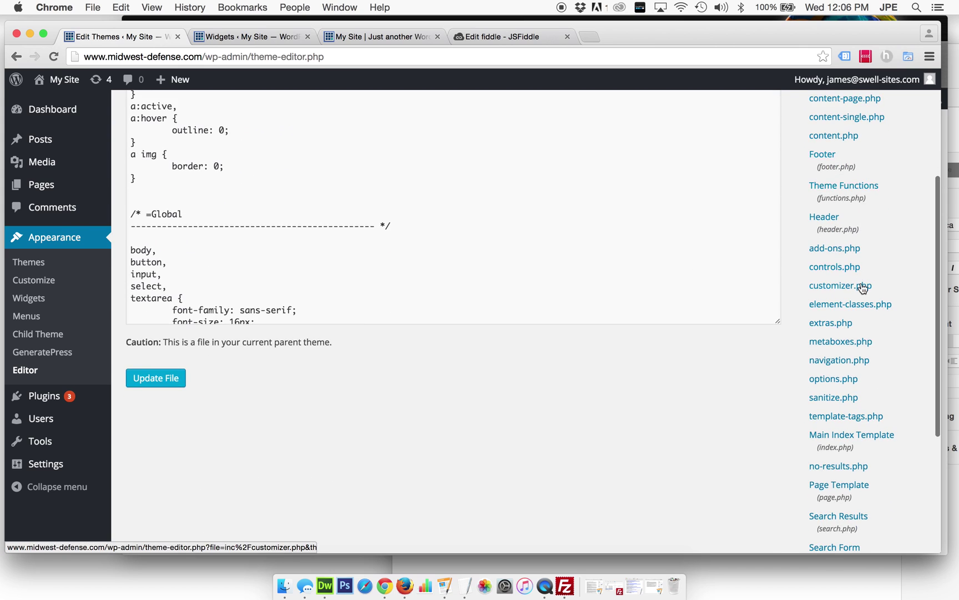
scroll(865, 222, "up", 5)
left_click(844, 142)
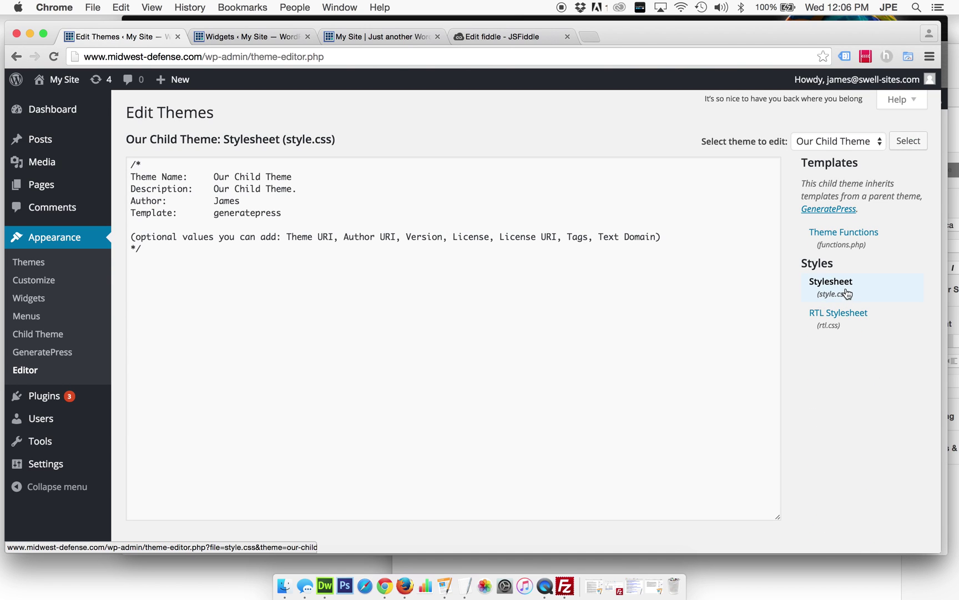
Step: Paste the number-wrap CSS below the header comment in style.css and update the file
left_click(186, 302)
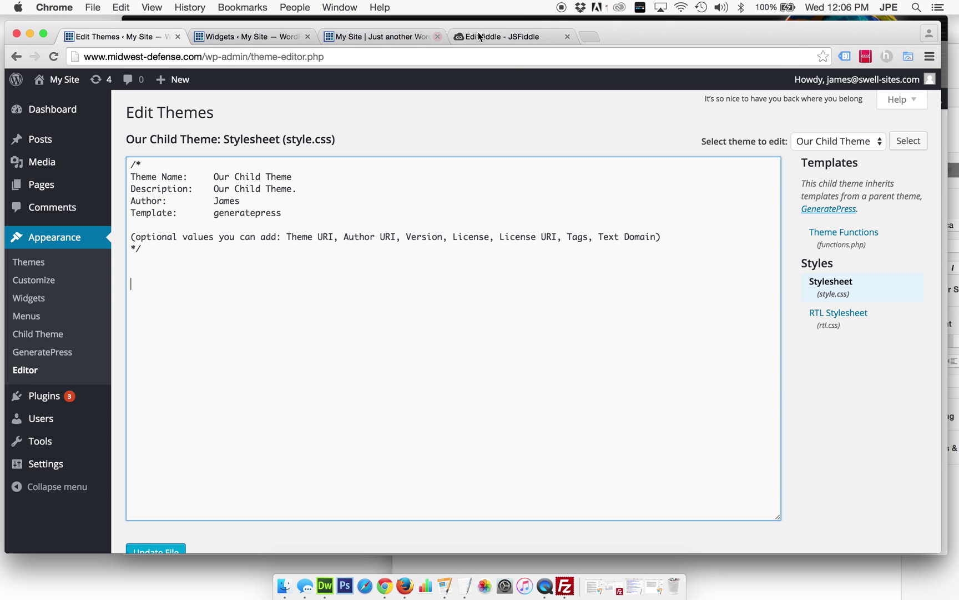
key("super+v")
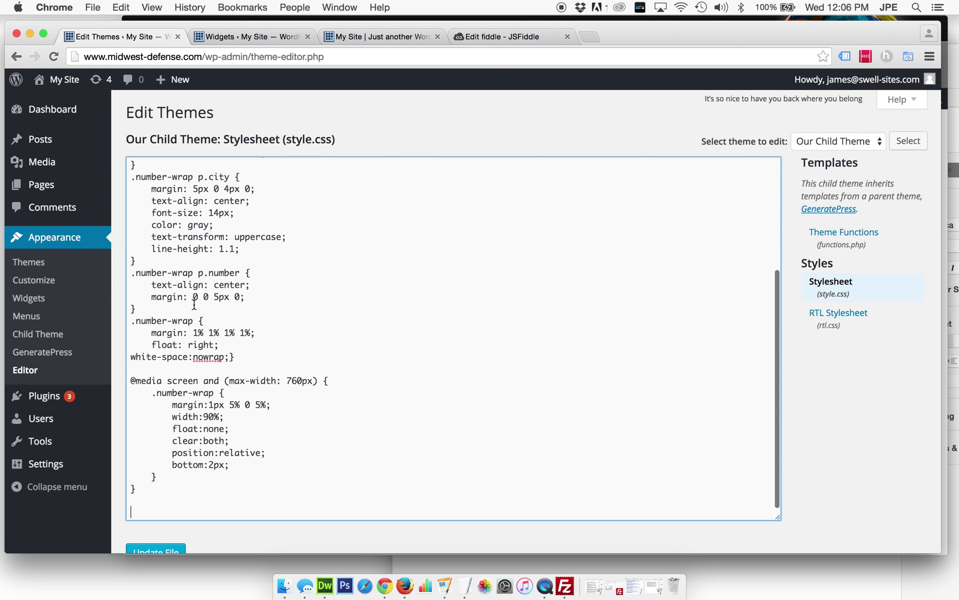
scroll(189, 389, "down", 2)
left_click(161, 507)
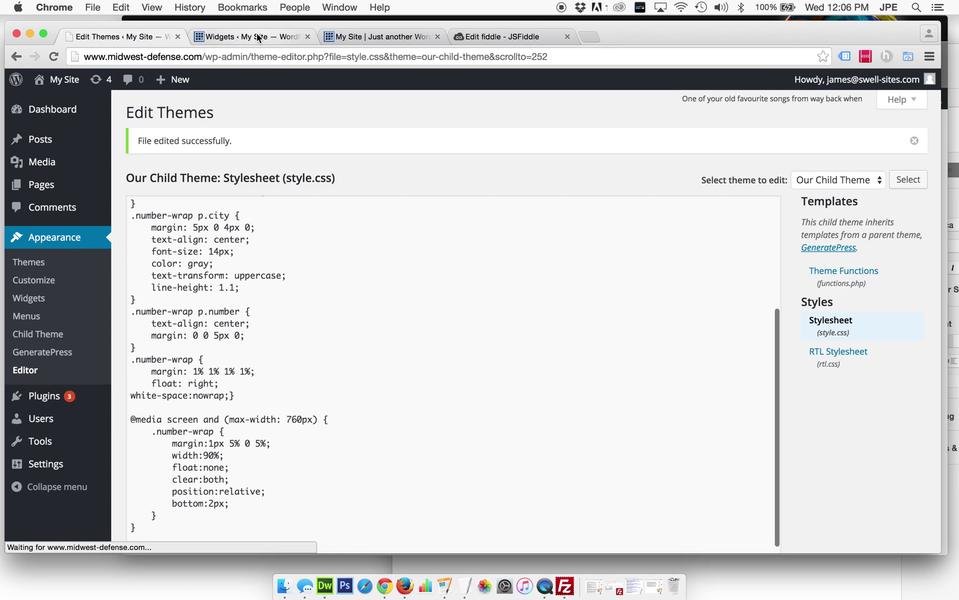
left_click(380, 34)
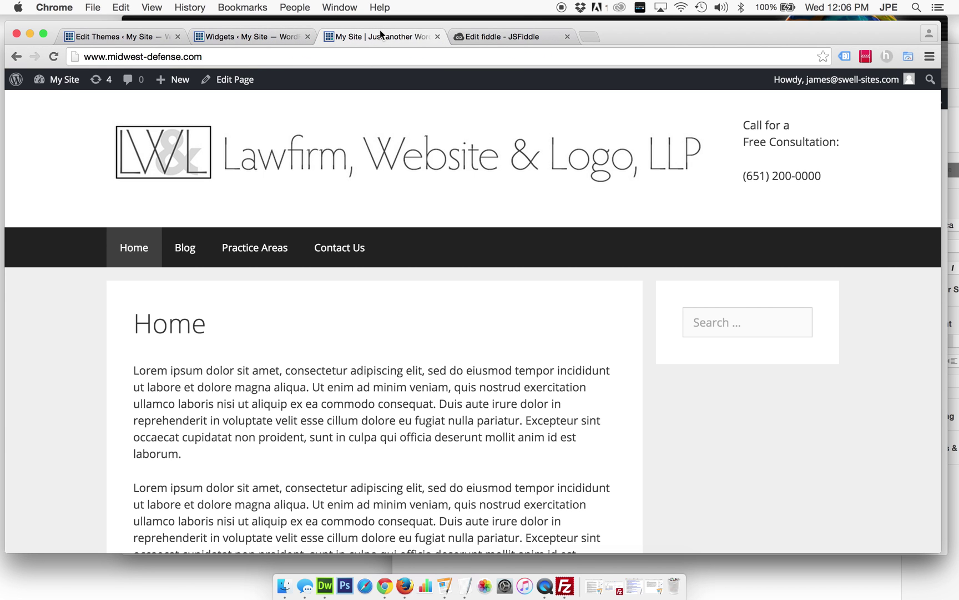
Step: Reload the homepage to show the red consultation number, postponing the system restart an hour
left_click(54, 56)
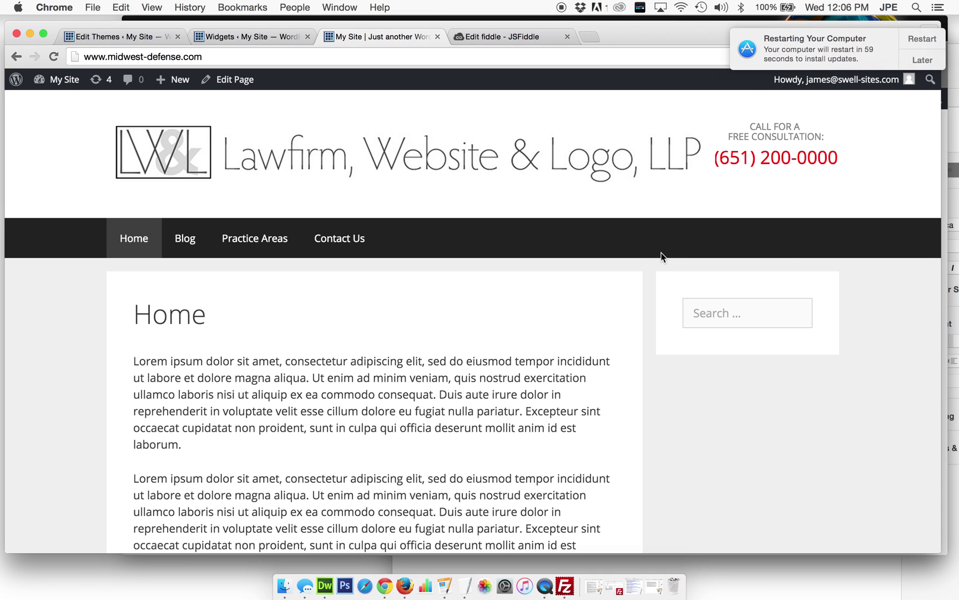
left_click(925, 62)
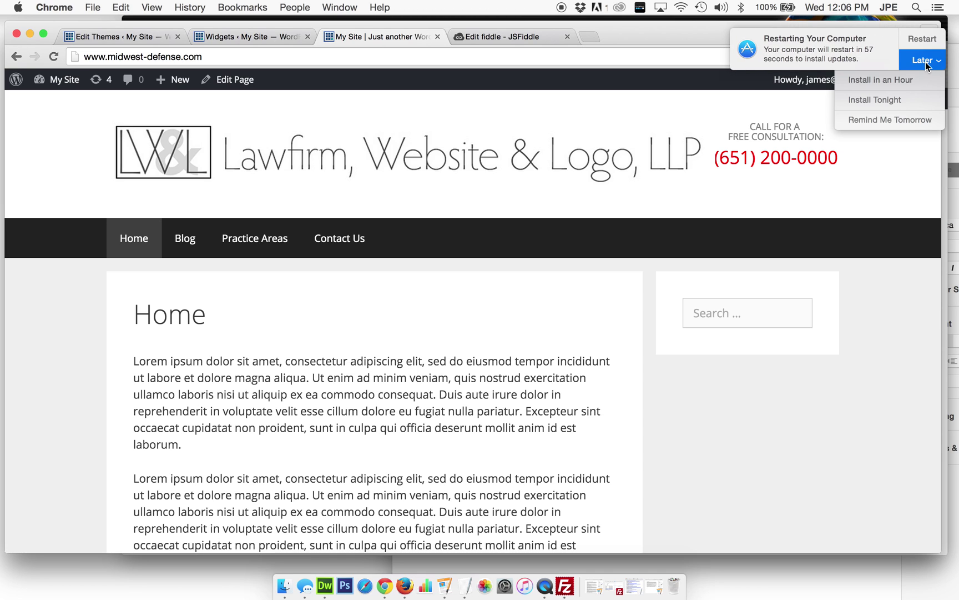
left_click(880, 82)
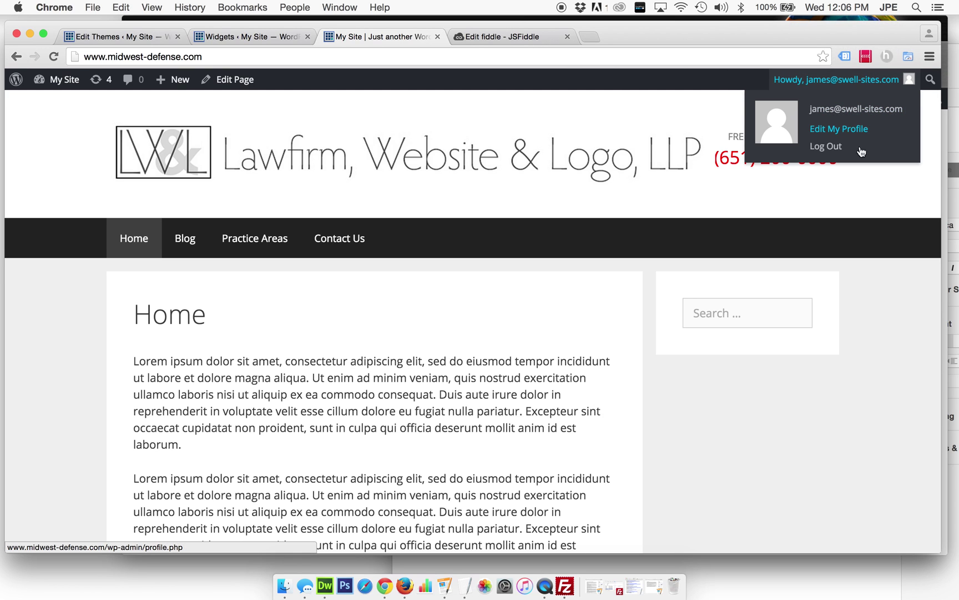